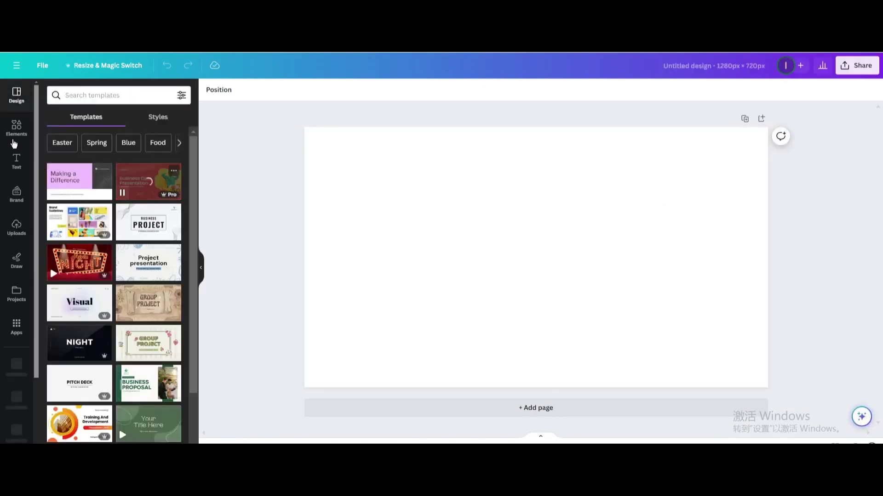
- Add a grey square and stretch it wide, down to the page bottom, centred horizontally
{"action": "left_click", "coordinate": [11, 132]}
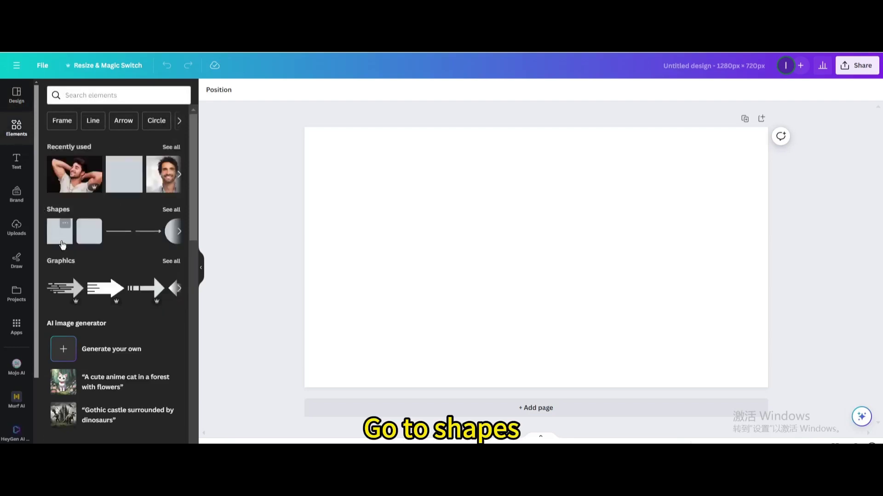
{"action": "left_click", "coordinate": [60, 240]}
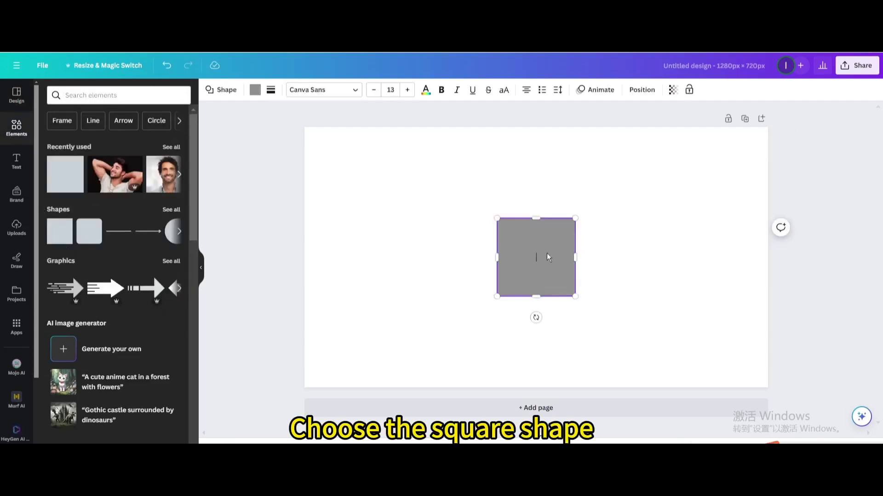
{"action": "left_click_drag", "start_coordinate": [497, 257], "coordinate": [385, 258]}
{"action": "left_click_drag", "start_coordinate": [577, 257], "coordinate": [635, 258]}
{"action": "left_click_drag", "start_coordinate": [505, 295], "coordinate": [495, 381]}
{"action": "left_click_drag", "start_coordinate": [495, 330], "coordinate": [524, 328]}
- Place the man photo at the bottom centre and cut out its background with BG Remover
{"action": "left_click", "coordinate": [121, 181]}
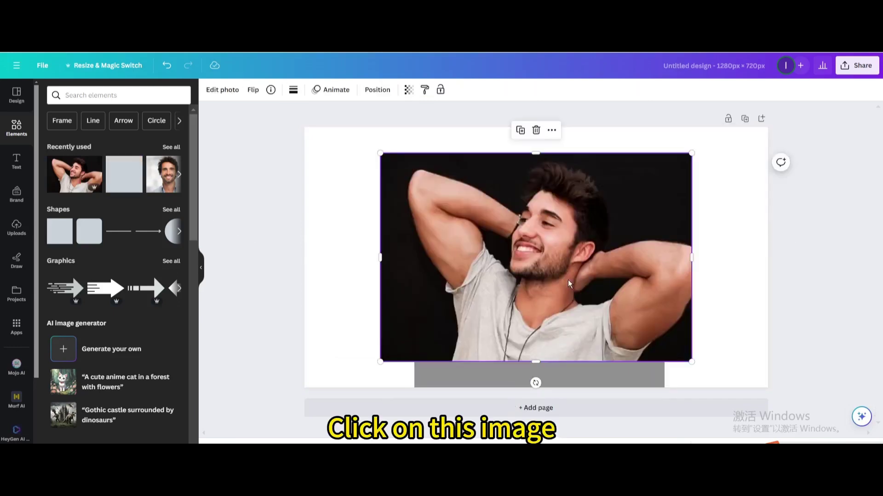
{"action": "left_click_drag", "start_coordinate": [557, 252], "coordinate": [557, 277]}
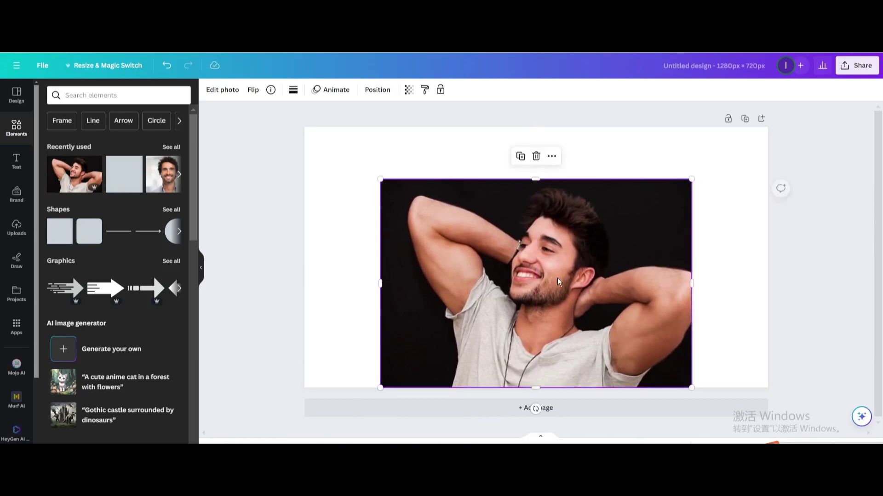
{"action": "left_click", "coordinate": [233, 90]}
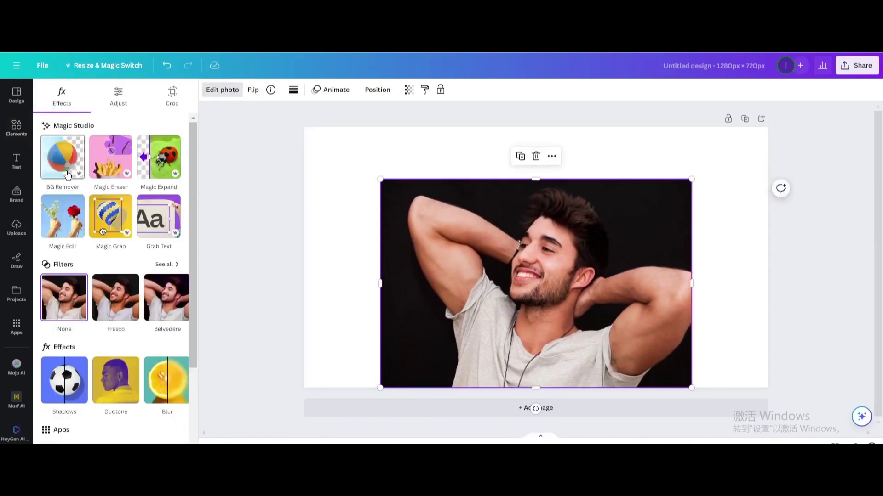
{"action": "left_click", "coordinate": [67, 174]}
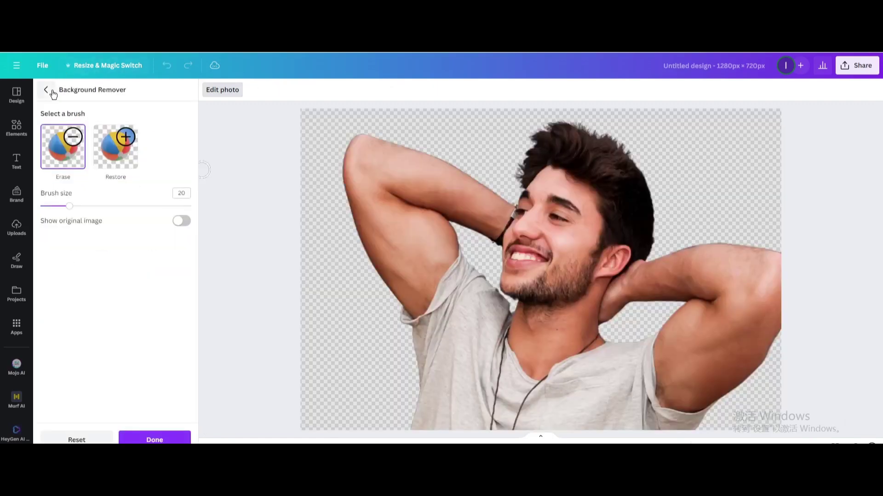
{"action": "left_click", "coordinate": [48, 92]}
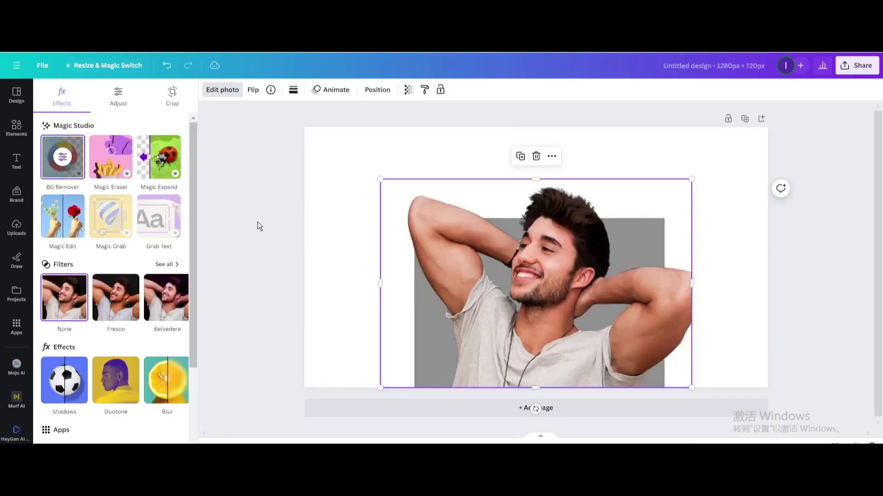
- Select the grey rectangle in the Layers list and enlarge it to about 877 × 576
{"action": "left_click", "coordinate": [377, 89]}
{"action": "left_click", "coordinate": [142, 90]}
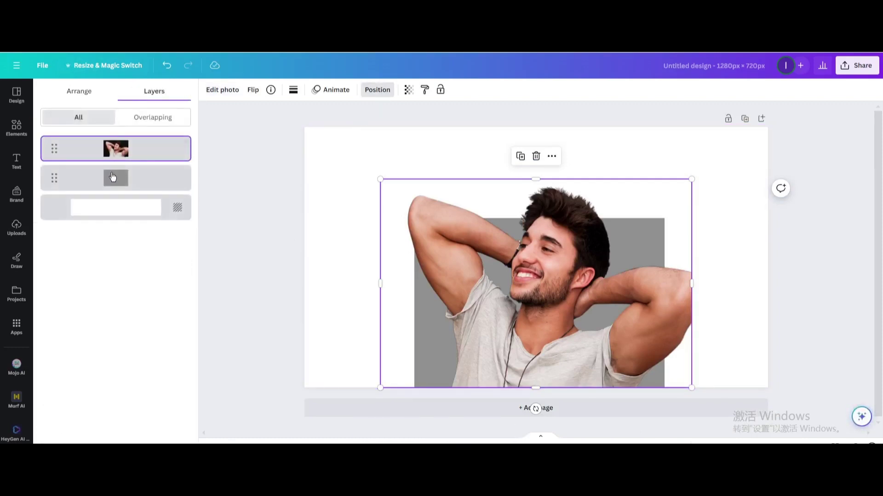
{"action": "left_click", "coordinate": [177, 185]}
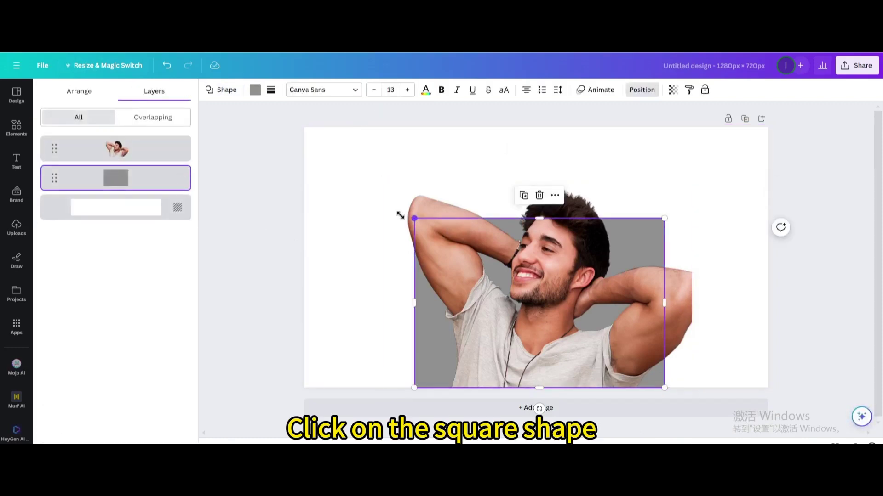
{"action": "left_click_drag", "start_coordinate": [397, 213], "coordinate": [362, 180]}
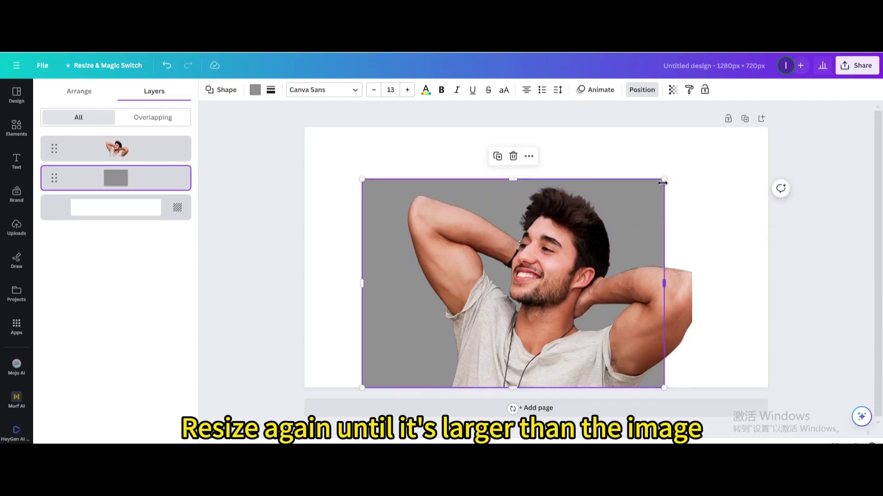
{"action": "left_click_drag", "start_coordinate": [662, 183], "coordinate": [706, 183]}
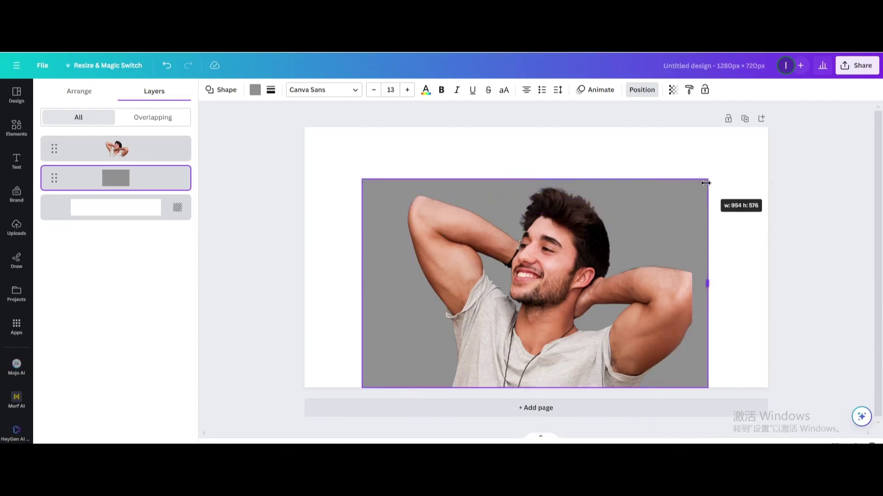
{"action": "left_click_drag", "start_coordinate": [363, 283], "coordinate": [394, 281]}
{"action": "left_click", "coordinate": [325, 262]}
{"action": "key", "text": "Tab"}
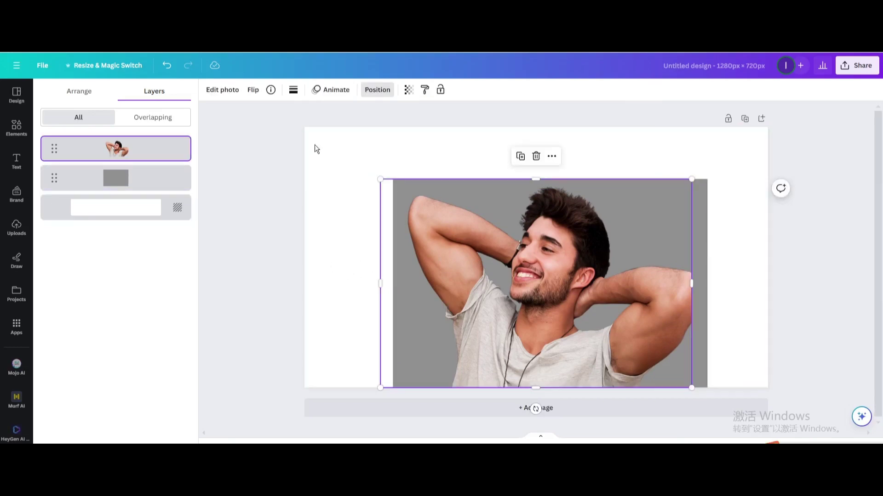
- Apply a Cherry duotone to the man with highlights #F8F8F8 and shadows #FFFFFF
{"action": "left_click", "coordinate": [223, 90]}
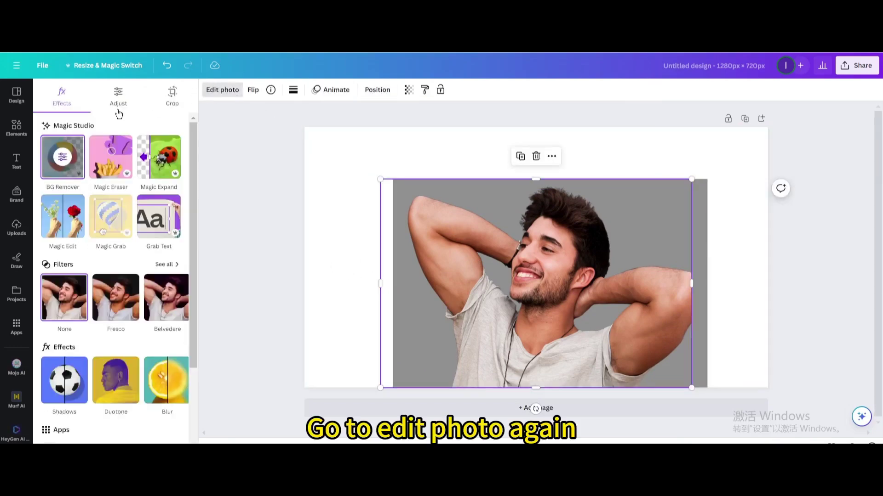
{"action": "scroll", "coordinate": [87, 230], "scroll_direction": "down", "scroll_amount": 2}
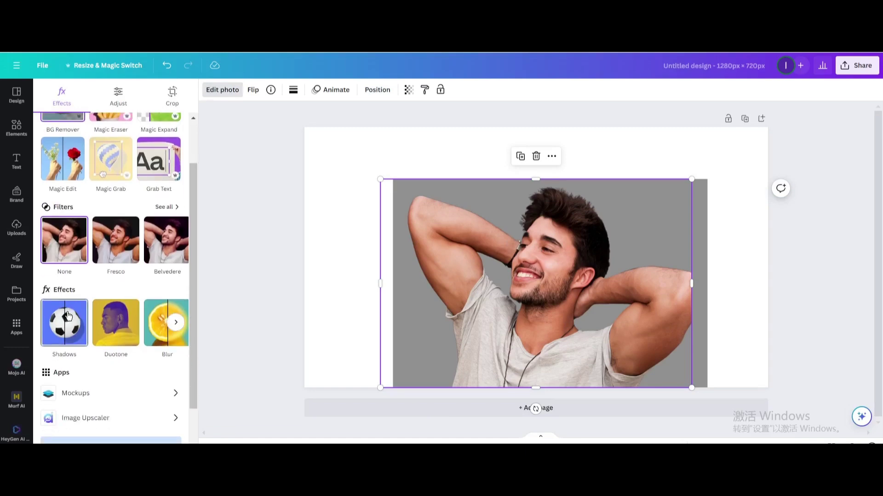
{"action": "left_click", "coordinate": [105, 325]}
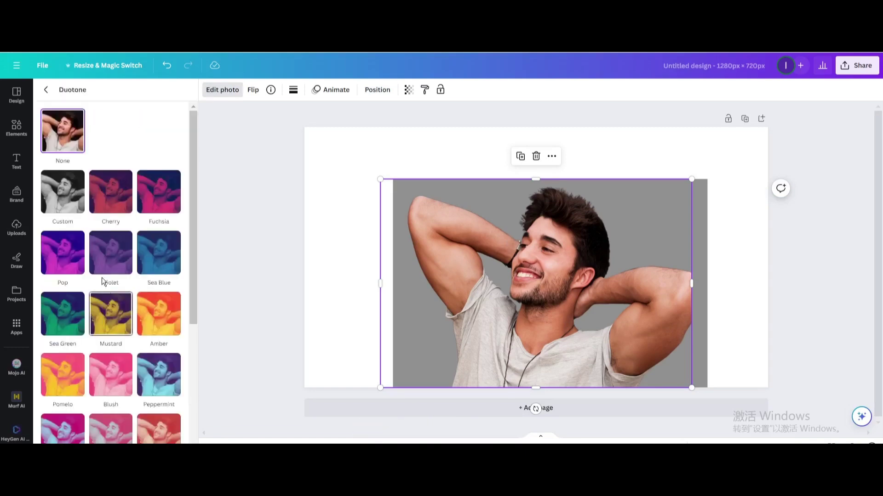
{"action": "left_click", "coordinate": [96, 180]}
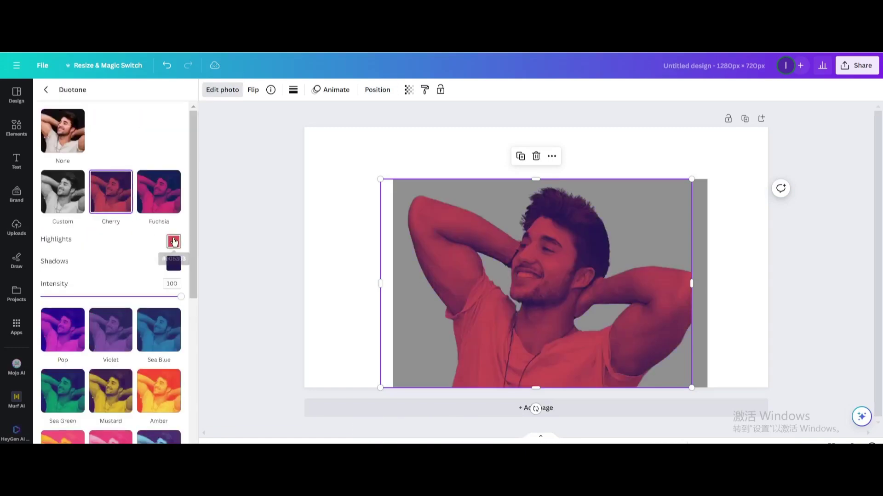
{"action": "left_click", "coordinate": [174, 242]}
{"action": "type", "text": "#F8F8F8"}
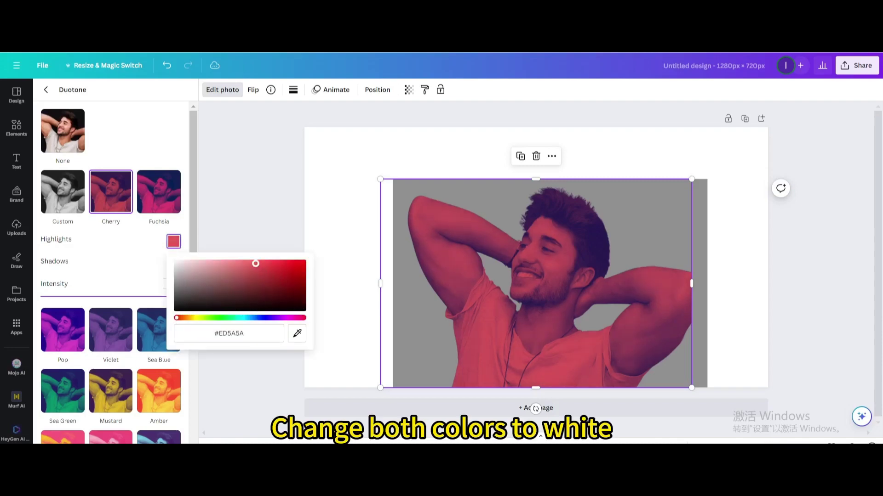
{"action": "left_click", "coordinate": [145, 255]}
{"action": "left_click", "coordinate": [173, 263]}
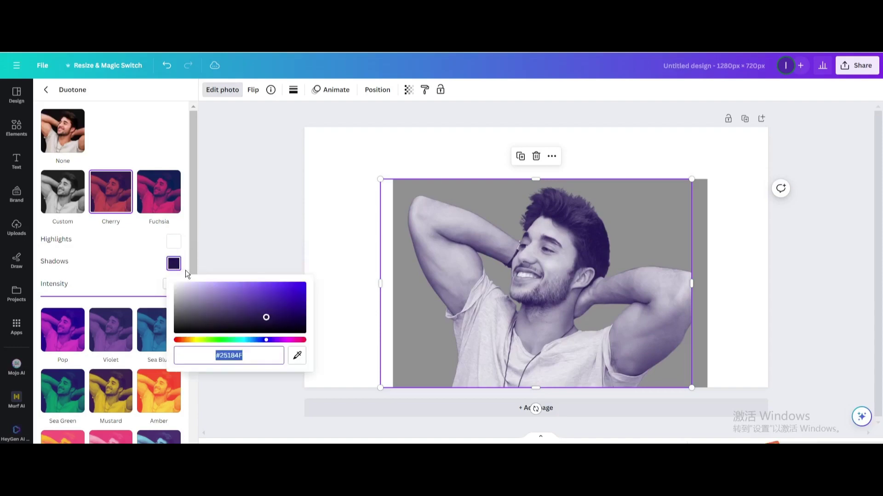
{"action": "type", "text": "#FFFFFF"}
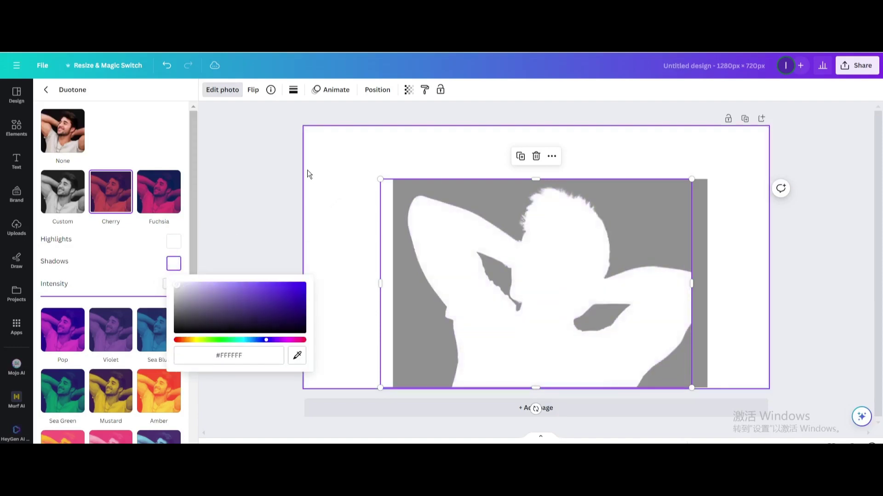
{"action": "left_click", "coordinate": [307, 174]}
{"action": "left_click", "coordinate": [305, 172]}
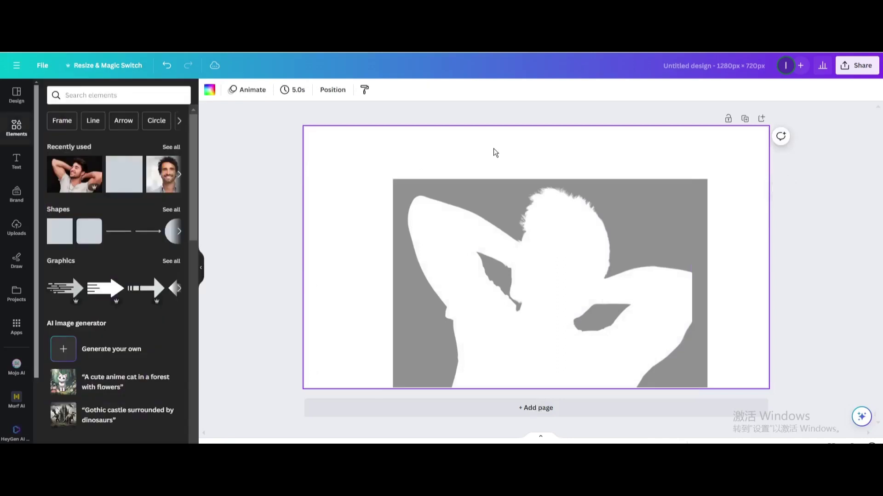
- Download the design as a 1280 × 720 PNG and drag that file into Uploads
{"action": "left_click", "coordinate": [863, 69]}
{"action": "left_click", "coordinate": [753, 300]}
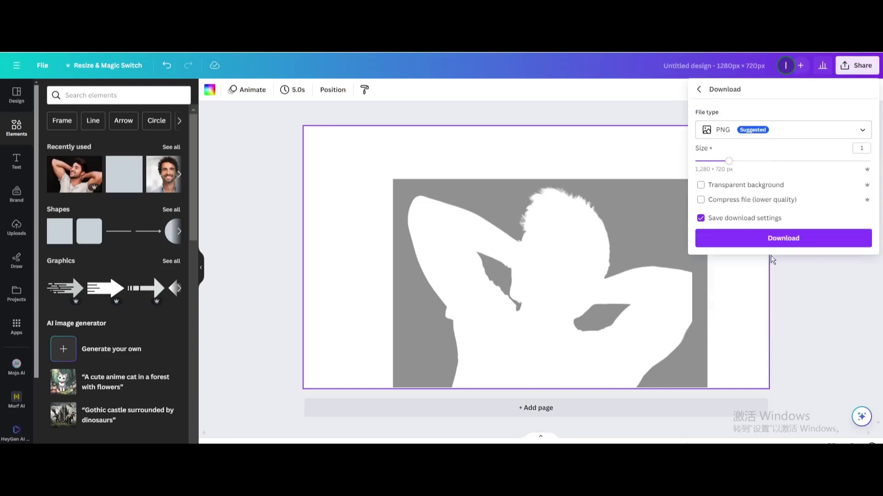
{"action": "left_click", "coordinate": [781, 239]}
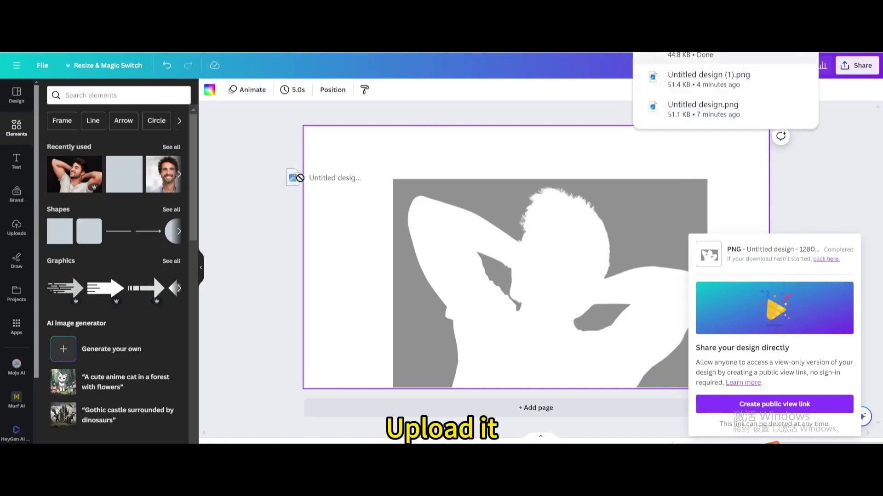
{"action": "left_click_drag", "start_coordinate": [280, 188], "coordinate": [142, 237]}
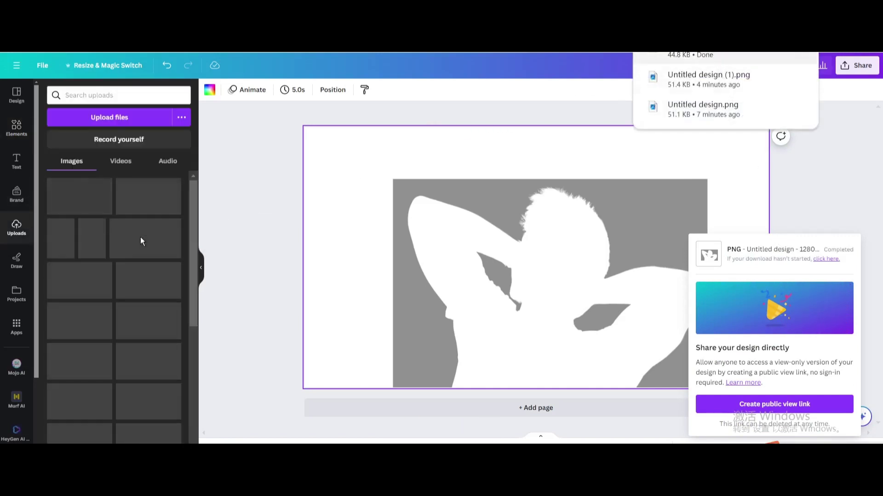
- Add a blank second page and place the uploaded night-sky photo on it
{"action": "left_click", "coordinate": [522, 410]}
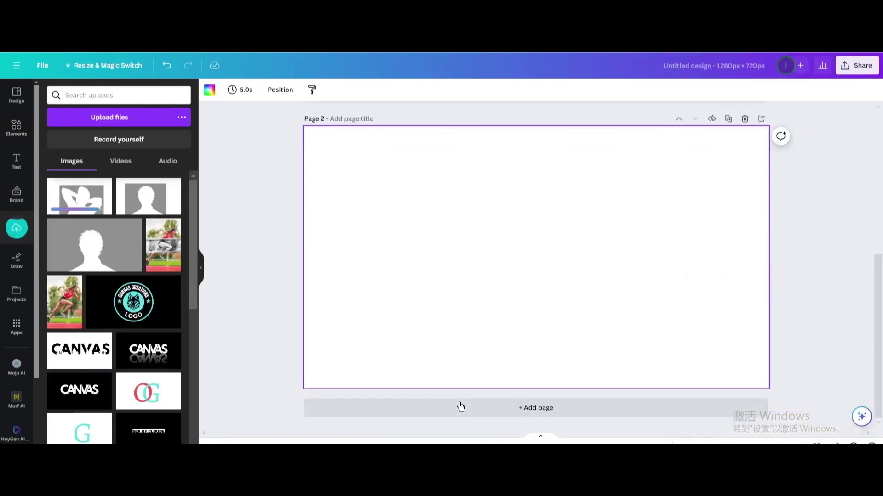
{"action": "left_click", "coordinate": [12, 134]}
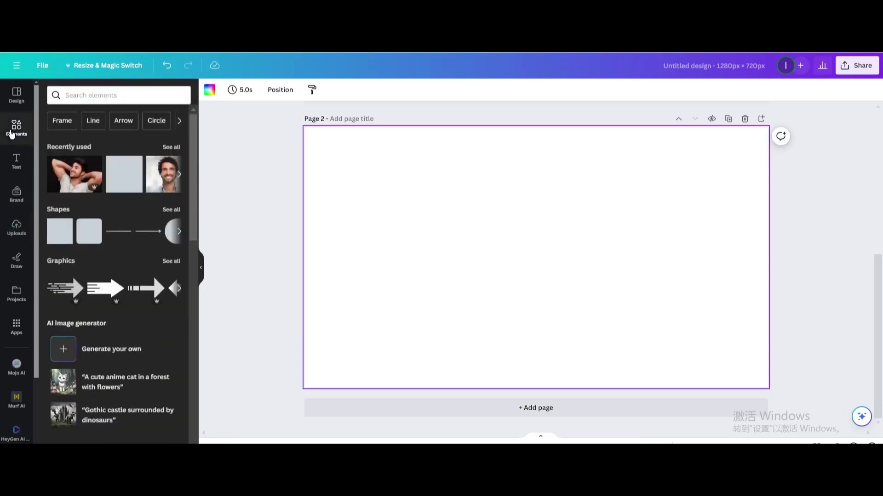
{"action": "left_click", "coordinate": [171, 147]}
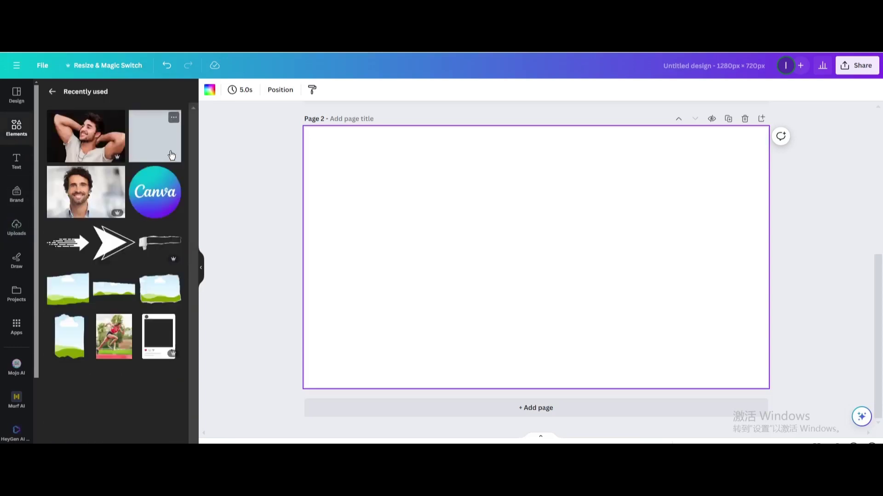
{"action": "left_click", "coordinate": [26, 236]}
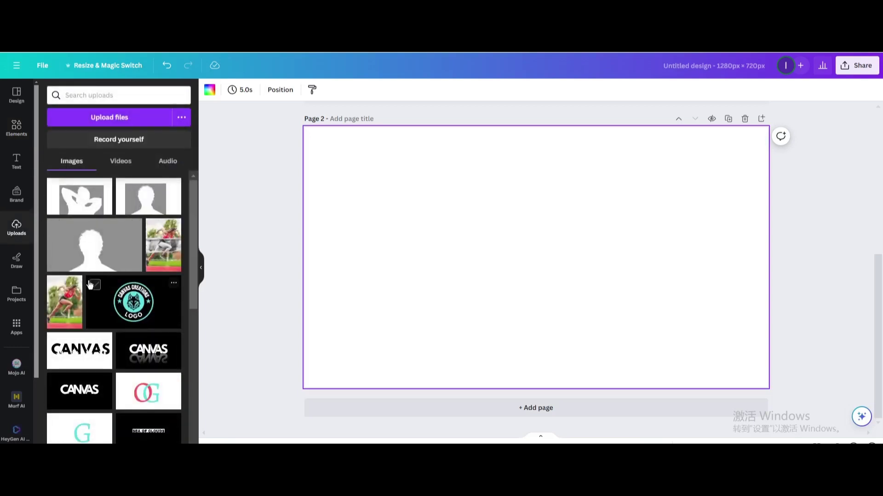
{"action": "scroll", "coordinate": [115, 285], "scroll_direction": "down", "scroll_amount": 5}
{"action": "left_click", "coordinate": [87, 297]}
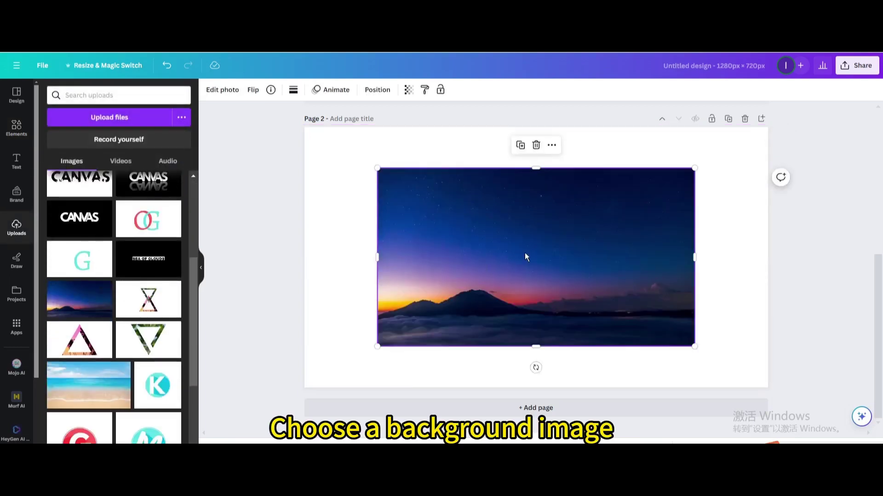
- Set the night-sky photo as page 2's background
{"action": "right_click", "coordinate": [517, 240]}
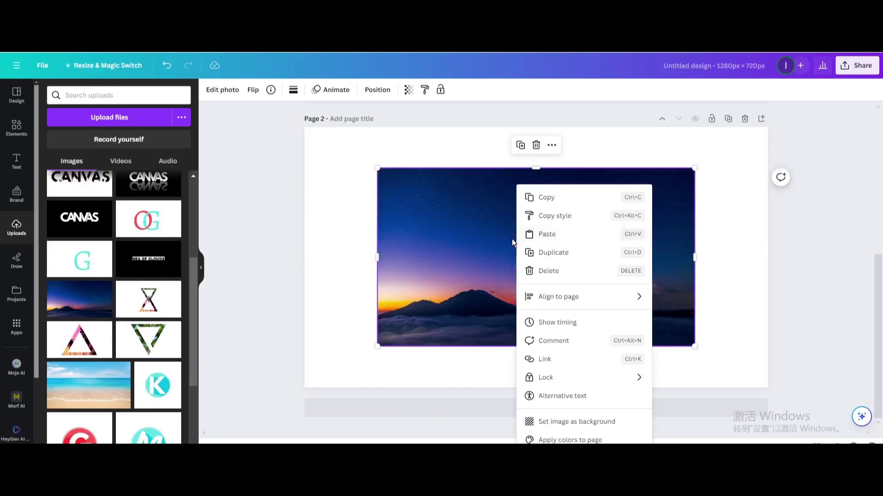
{"action": "left_click", "coordinate": [582, 422]}
{"action": "scroll", "coordinate": [140, 263], "scroll_direction": "up", "scroll_amount": 4}
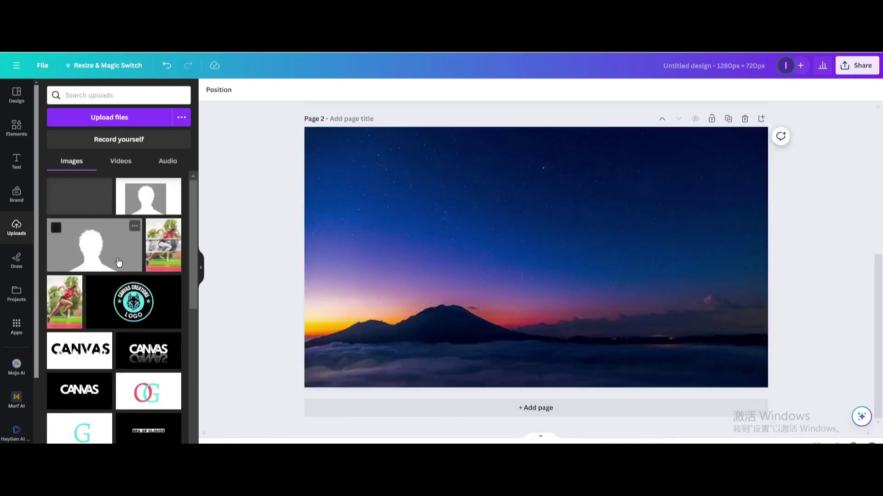
- Add the uploaded silhouette PNG to page 2 and enlarge it from the top-left to cover the page
{"action": "left_click", "coordinate": [79, 196]}
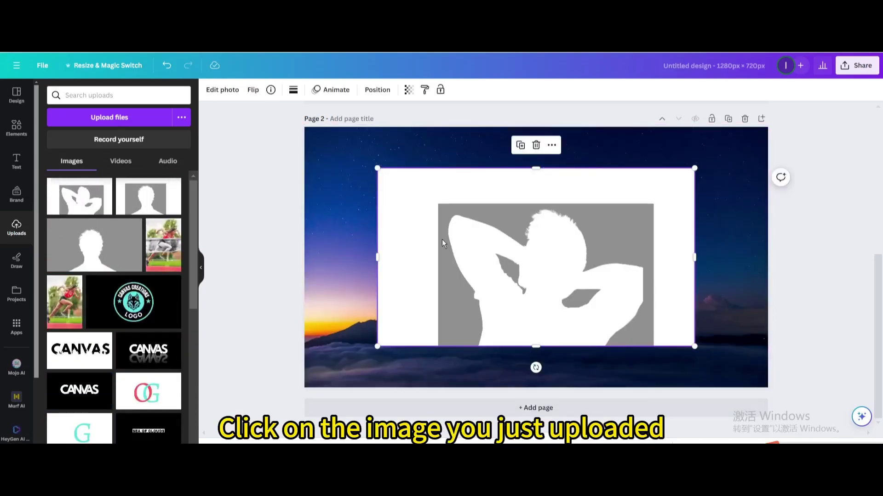
{"action": "left_click_drag", "start_coordinate": [437, 238], "coordinate": [365, 193]}
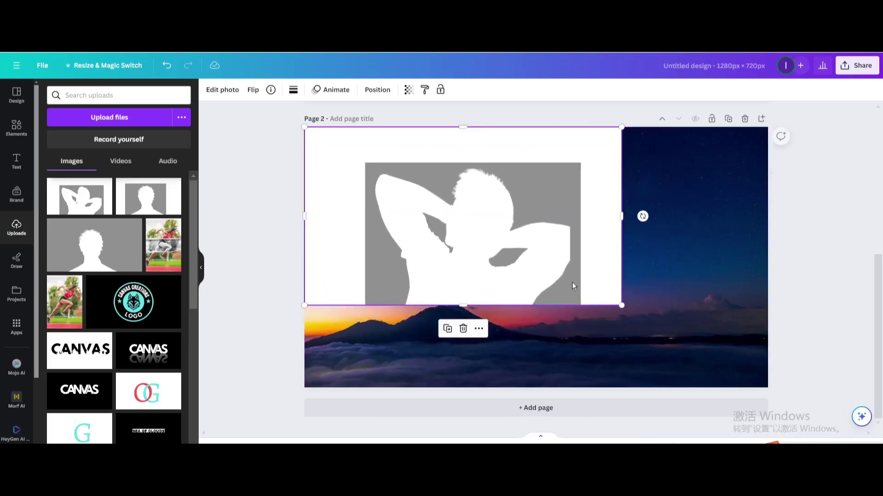
{"action": "left_click_drag", "start_coordinate": [621, 305], "coordinate": [759, 392]}
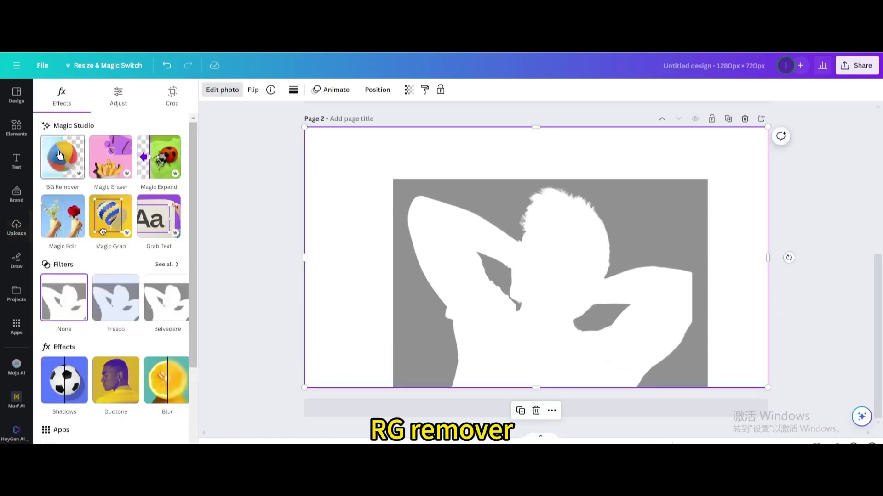
- Run BG Remover on the silhouette image and apply the cut-out
{"action": "left_click", "coordinate": [60, 155]}
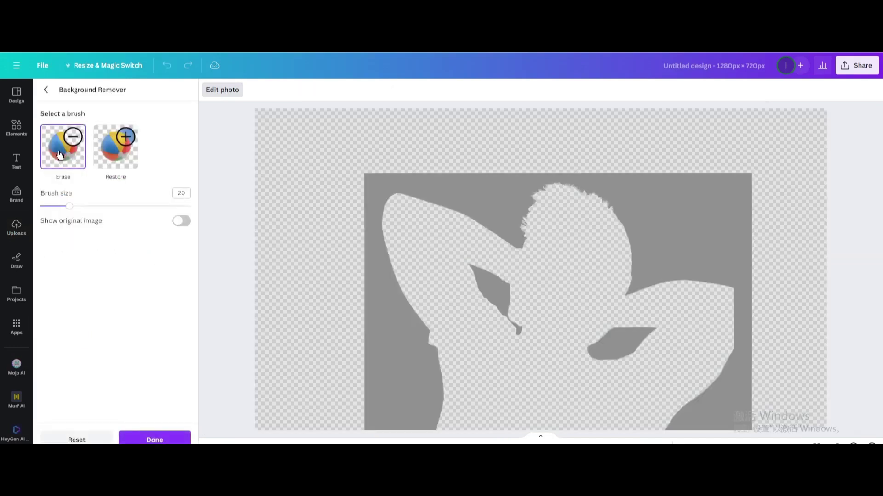
{"action": "left_click", "coordinate": [46, 90]}
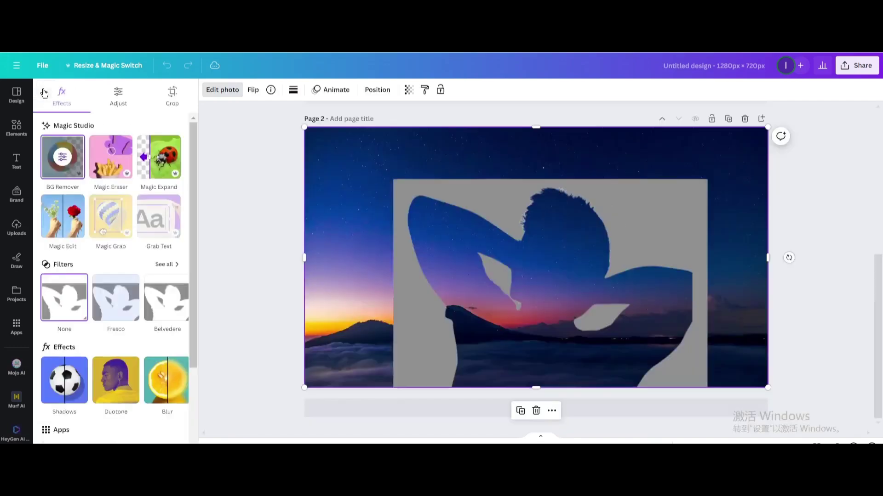
- Apply a Cherry duotone to the silhouette image with both highlights and shadows set to white
{"action": "left_click", "coordinate": [110, 380]}
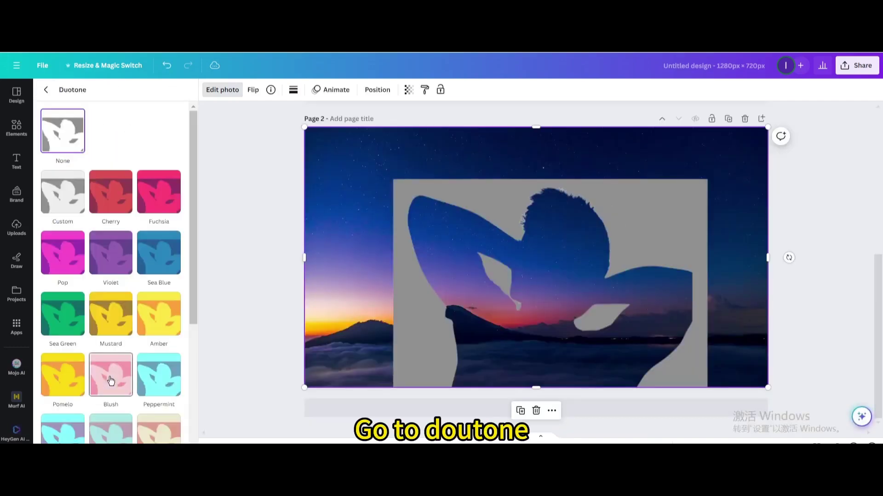
{"action": "left_click", "coordinate": [109, 203]}
{"action": "left_click", "coordinate": [174, 242]}
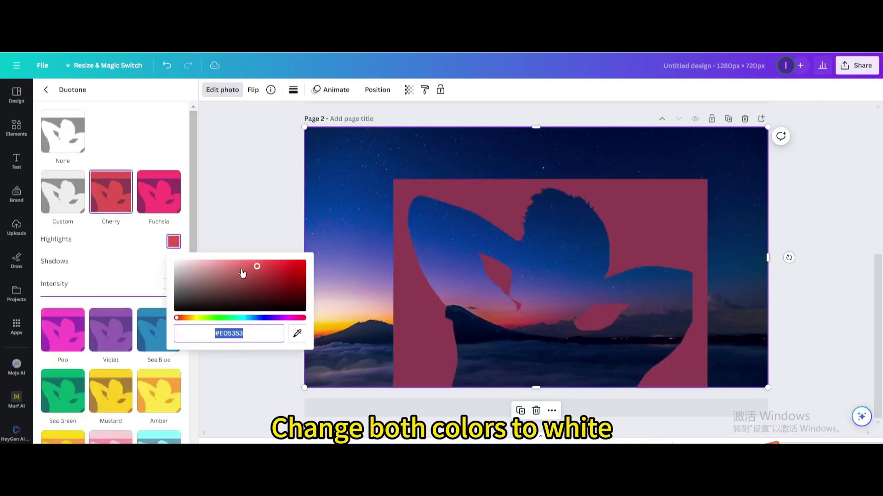
{"action": "left_click_drag", "start_coordinate": [257, 270], "coordinate": [150, 263]}
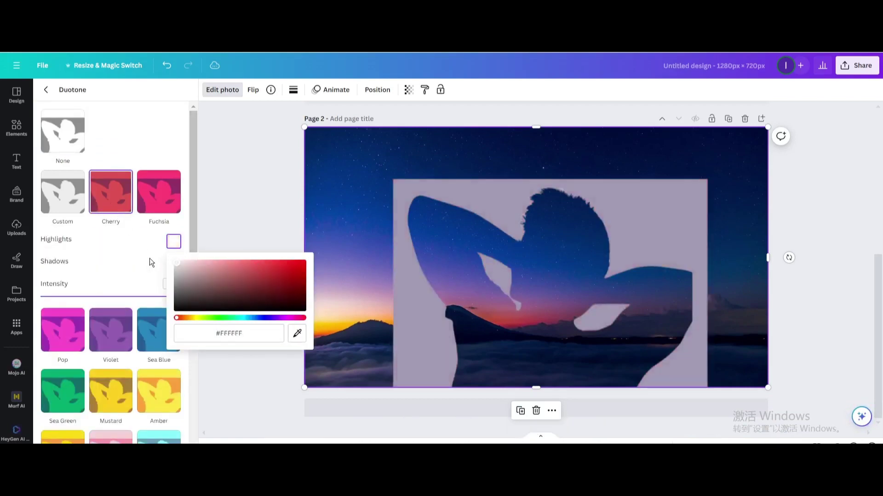
{"action": "left_click", "coordinate": [146, 258]}
{"action": "left_click", "coordinate": [176, 264]}
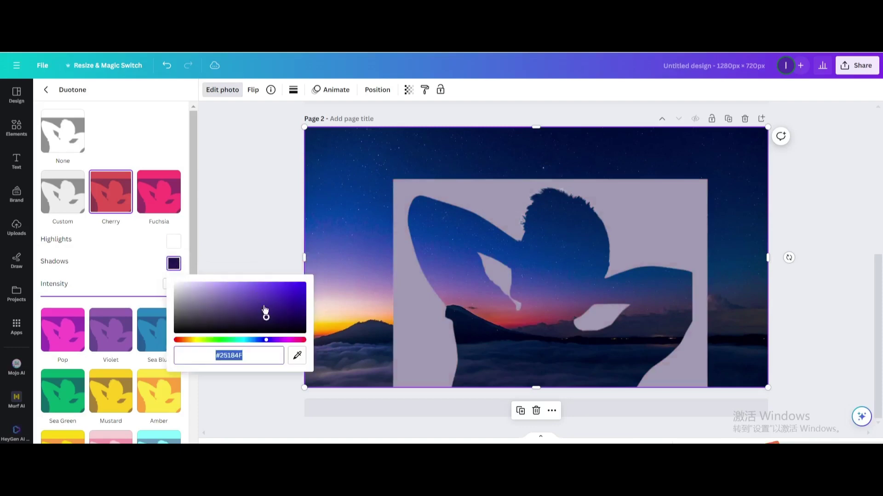
{"action": "left_click_drag", "start_coordinate": [266, 317], "coordinate": [145, 273]}
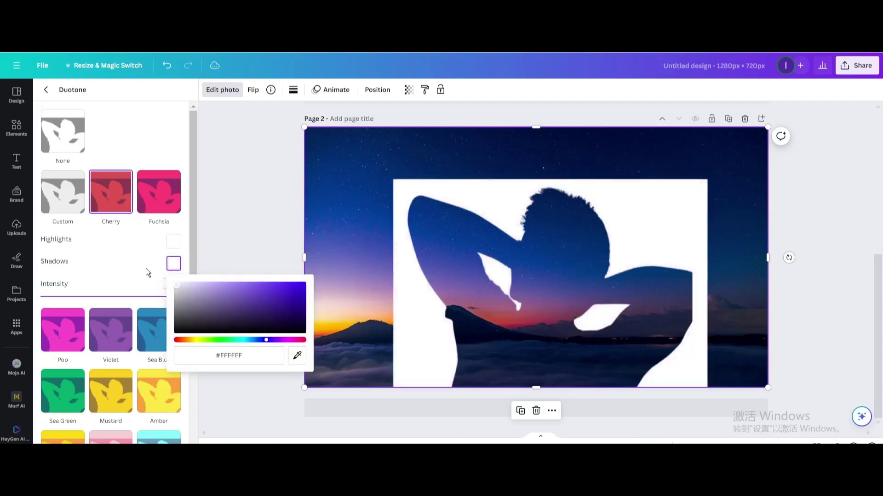
{"action": "left_click", "coordinate": [142, 272]}
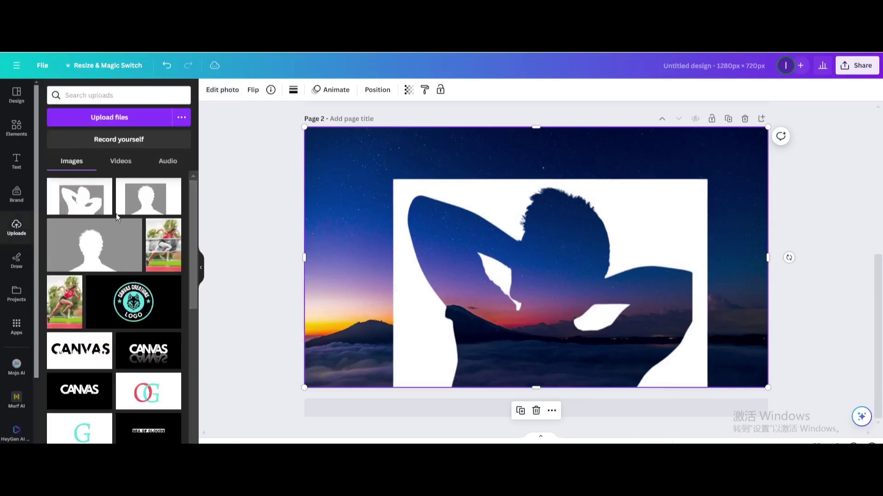
{"action": "left_click", "coordinate": [16, 128]}
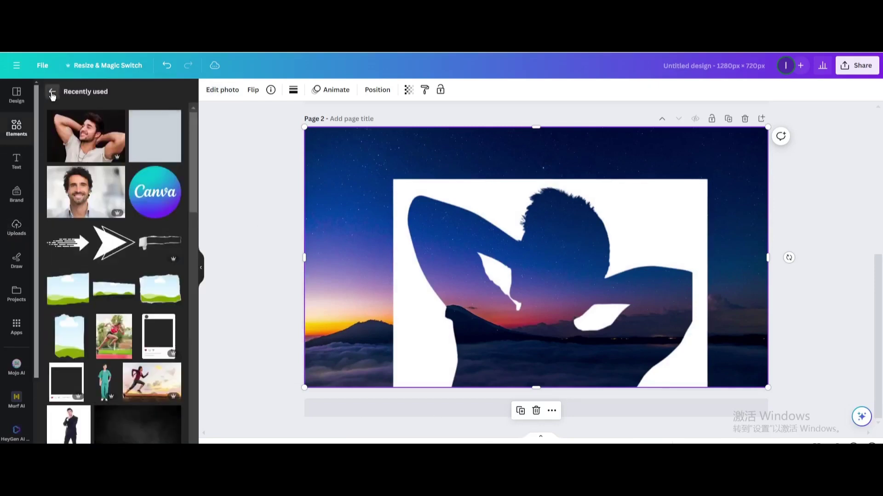
- Add a square, stretch it across the full width of page 2's top, and colour it white
{"action": "left_click", "coordinate": [52, 92]}
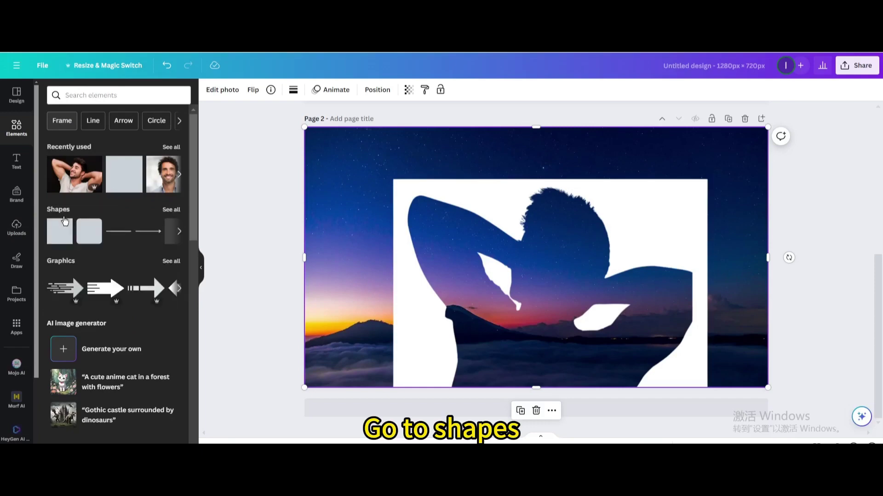
{"action": "left_click", "coordinate": [57, 238]}
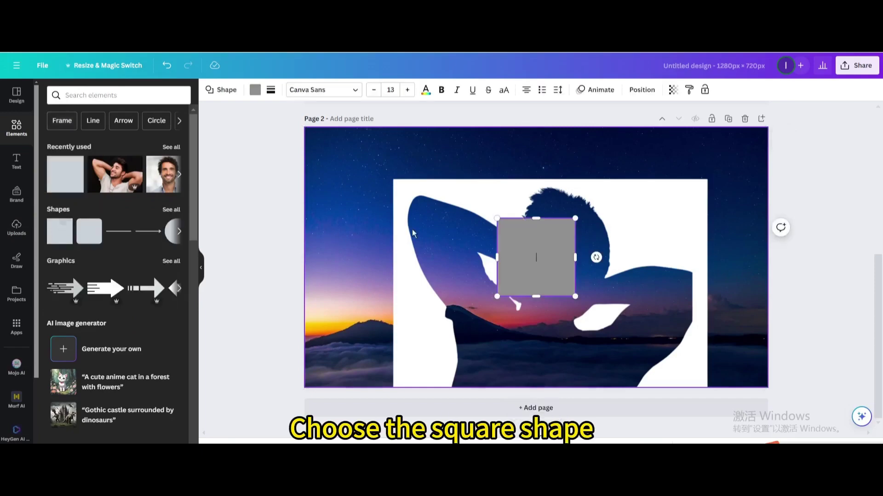
{"action": "left_click_drag", "start_coordinate": [554, 246], "coordinate": [360, 151]}
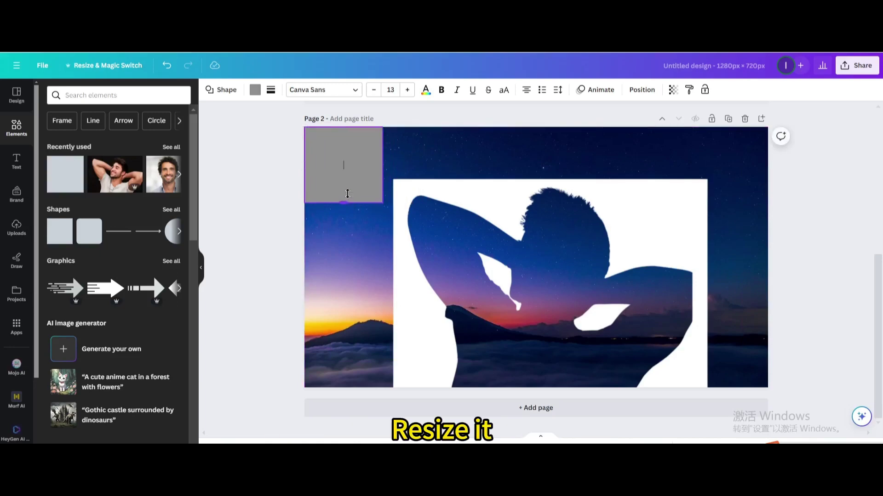
{"action": "left_click_drag", "start_coordinate": [346, 204], "coordinate": [343, 180]}
{"action": "left_click", "coordinate": [366, 171]}
{"action": "left_click_drag", "start_coordinate": [385, 153], "coordinate": [768, 158]}
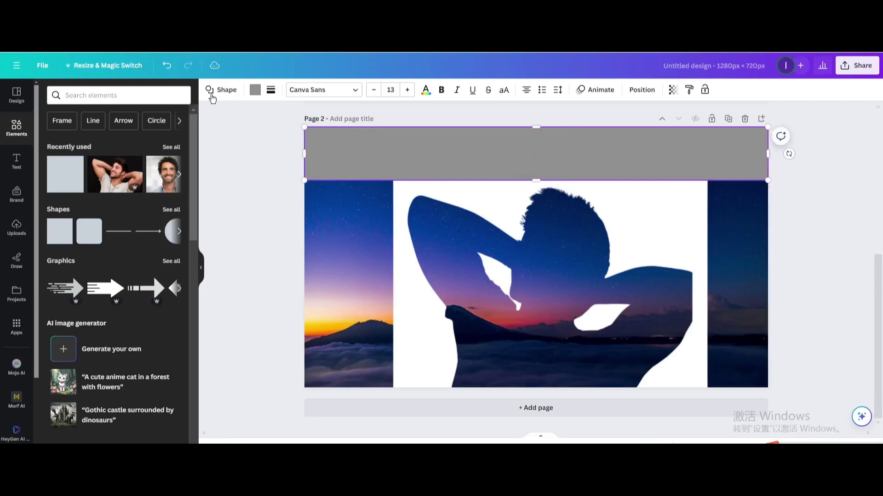
{"action": "left_click", "coordinate": [255, 89]}
{"action": "left_click", "coordinate": [148, 149]}
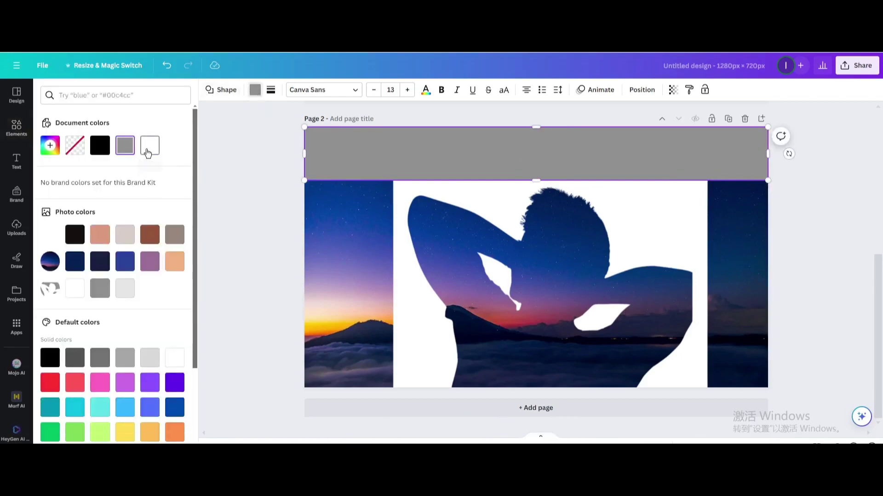
- Duplicate the top white rectangle and reshape the copy into a tall strip over the left sky edge
{"action": "left_click", "coordinate": [741, 205]}
{"action": "left_click", "coordinate": [680, 154]}
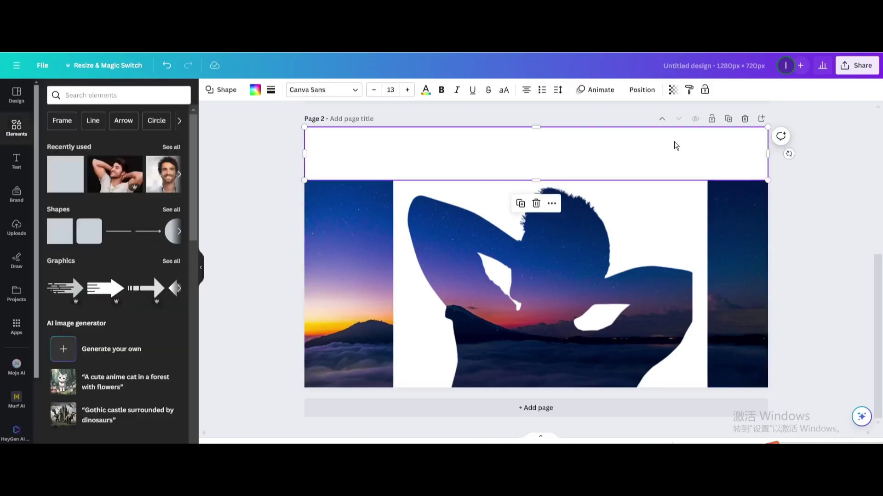
{"action": "left_click", "coordinate": [520, 203]}
{"action": "left_click_drag", "start_coordinate": [486, 160], "coordinate": [474, 152]}
{"action": "left_click_drag", "start_coordinate": [680, 154], "coordinate": [397, 154]}
{"action": "left_click_drag", "start_coordinate": [355, 182], "coordinate": [345, 391]}
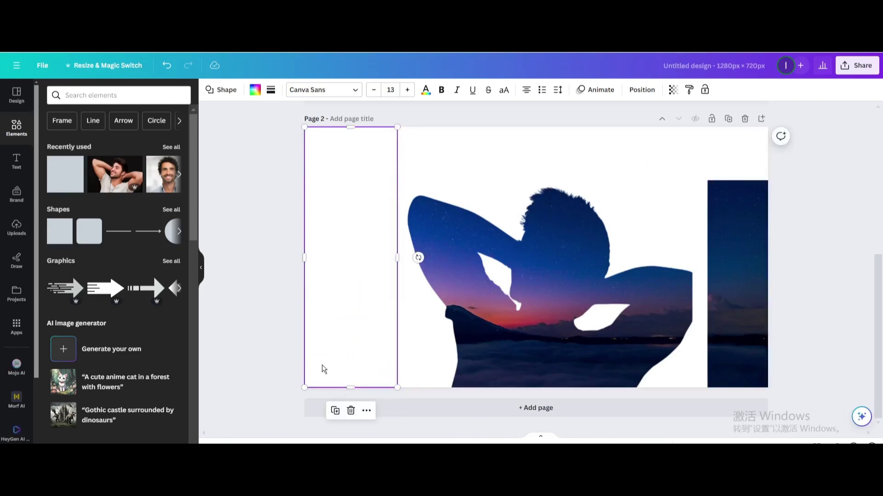
- Copy the tall left white strip and move it over the right sky edge
{"action": "left_click", "coordinate": [336, 414]}
{"action": "left_click_drag", "start_coordinate": [400, 271], "coordinate": [764, 255]}
{"action": "left_click", "coordinate": [823, 202]}
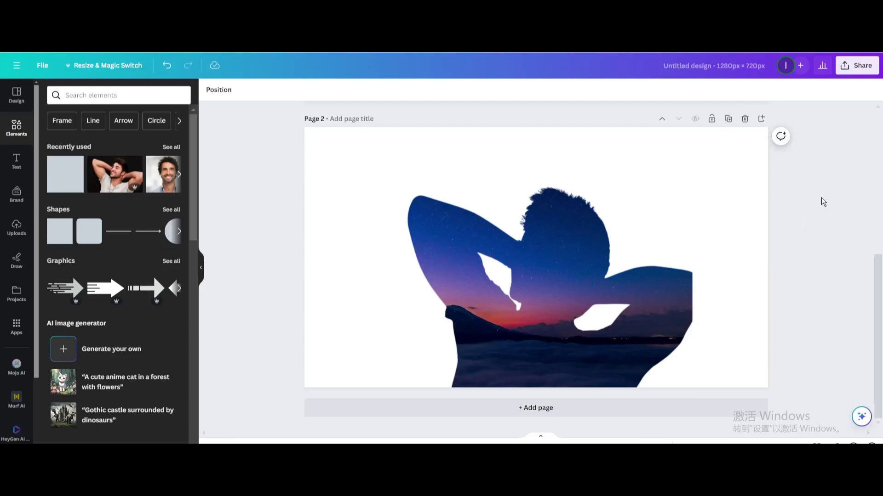
- In Share > Download, limit the pages to Page 2 only and set the file type to JPG
{"action": "left_click", "coordinate": [857, 65]}
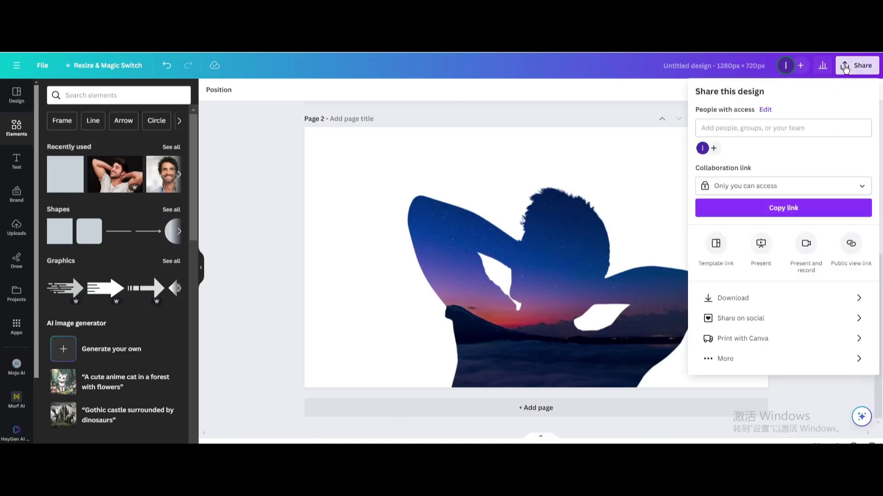
{"action": "left_click", "coordinate": [699, 299]}
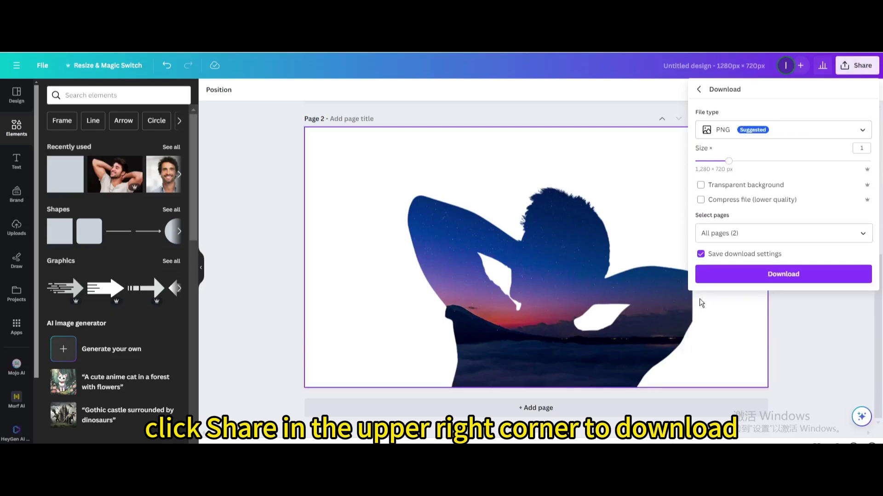
{"action": "left_click", "coordinate": [750, 237]}
{"action": "left_click", "coordinate": [750, 285]}
{"action": "left_click", "coordinate": [733, 144]}
{"action": "left_click", "coordinate": [725, 137]}
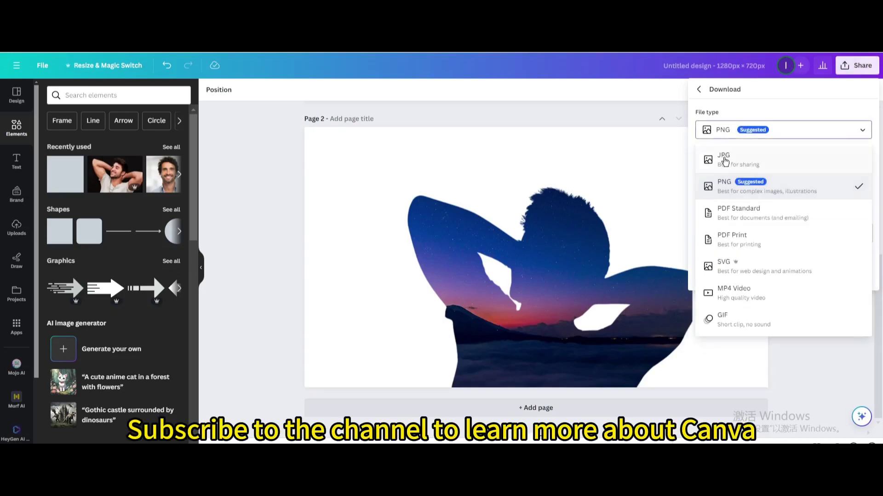
{"action": "left_click", "coordinate": [724, 157]}
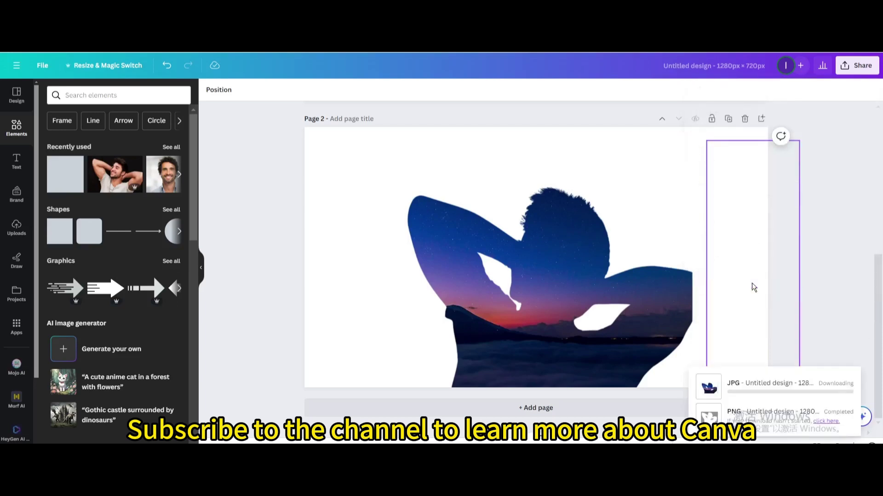